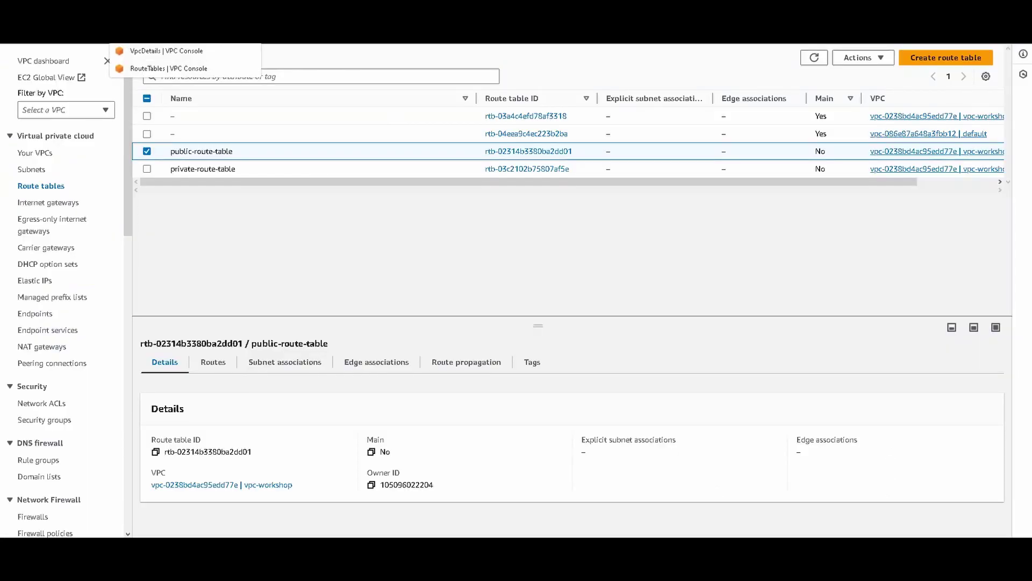
Add a route to public-route-table with destination 0.0.0.0/0 and the Internet Gateway as its target
left_click(213, 362)
left_click(946, 392)
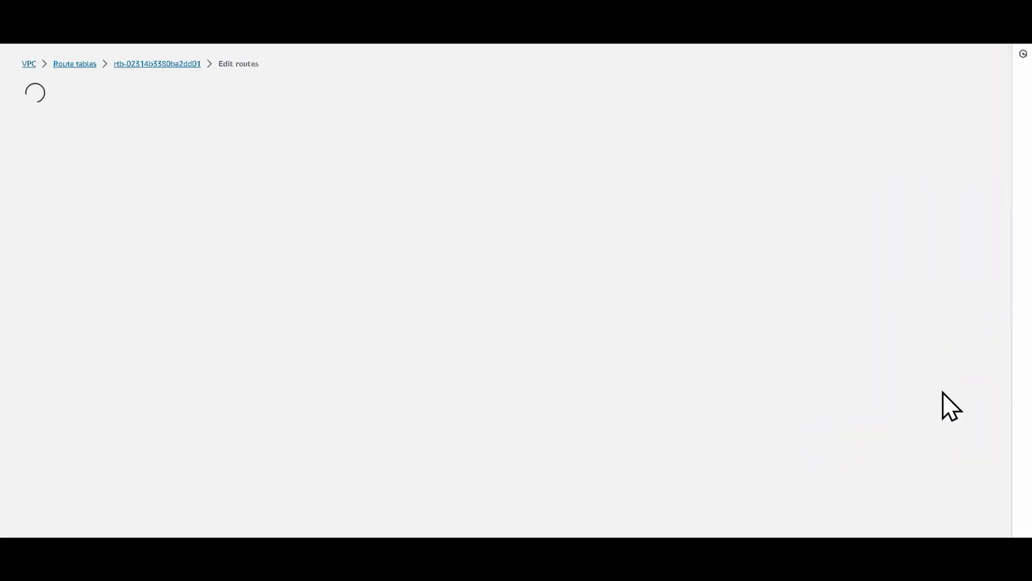
left_click(69, 212)
type("0.0.0.0/0")
left_click(417, 206)
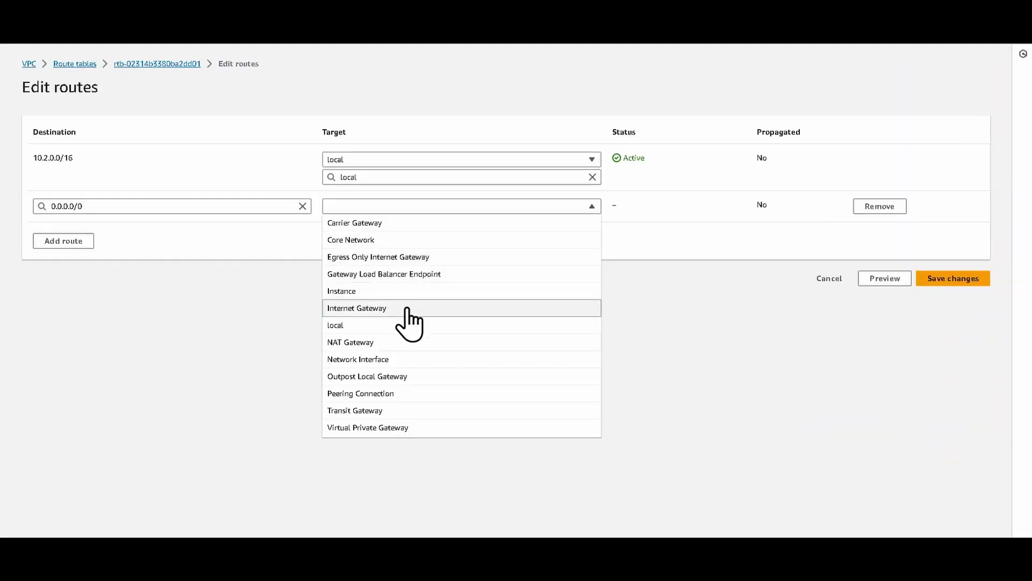
left_click(406, 306)
left_click(486, 256)
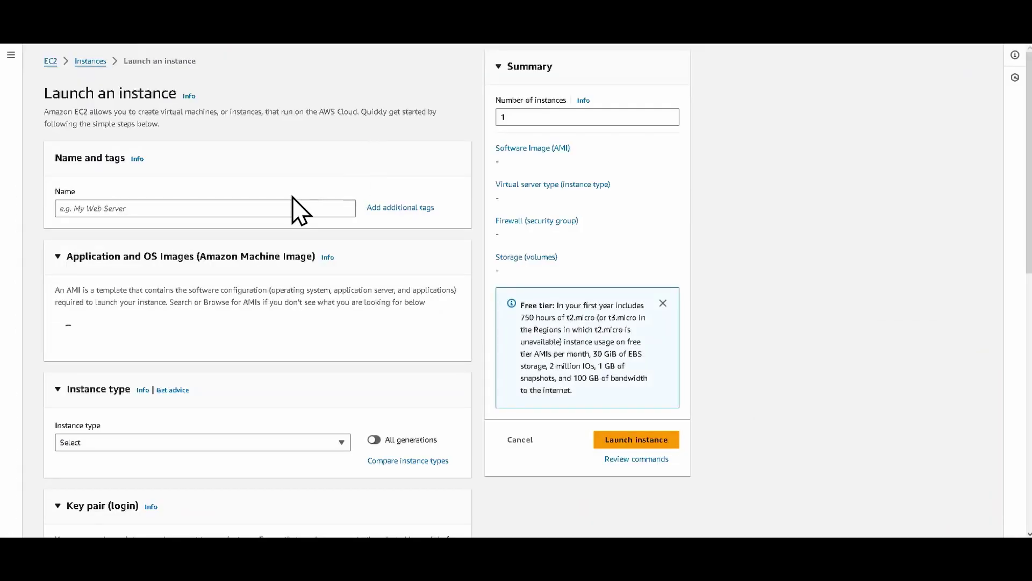
Set up public-instance with the Amazon Linux 2 AMI (HVM) - Kernel 5.10, SSD Volume Type image and the vpc-workshop key pair
left_click(292, 203)
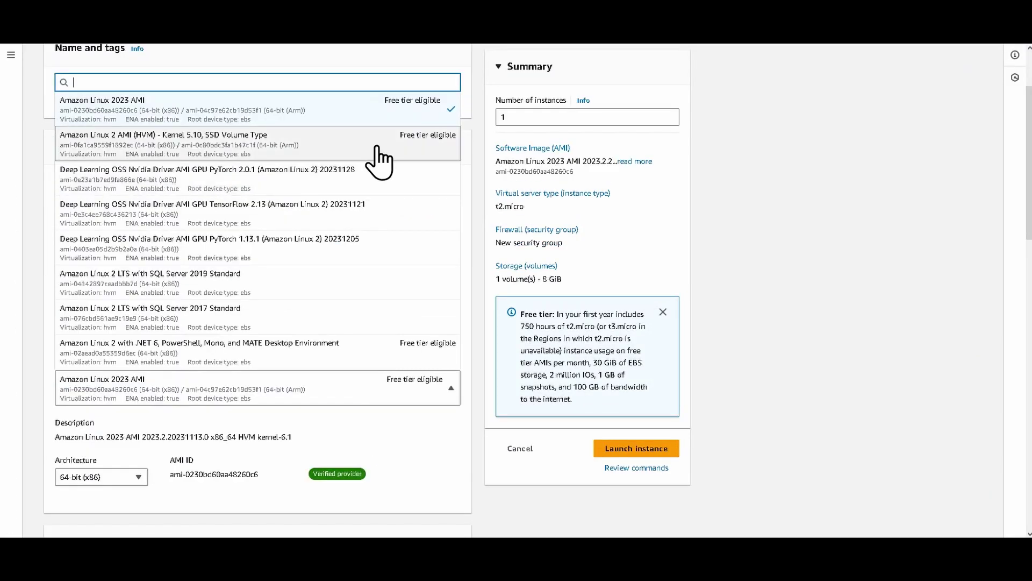
left_click(374, 148)
scroll(415, 341, "down", 6)
left_click(341, 402)
left_click(220, 482)
scroll(422, 360, "down", 2)
Edit the network settings to place the instance in the vpc-workshop VPC and its Public Subnet
left_click(422, 360)
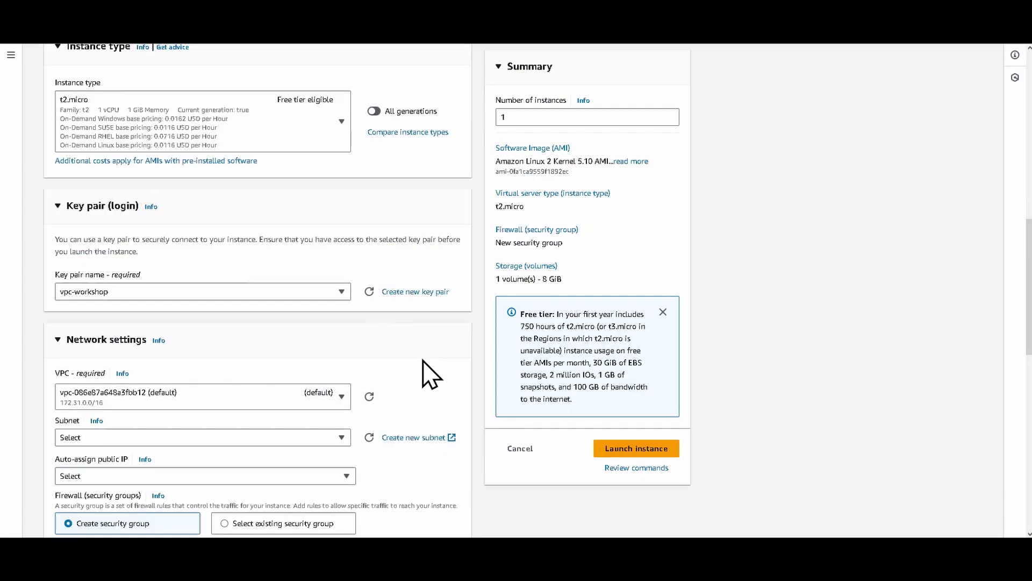
scroll(423, 360, "down", 1)
left_click(321, 341)
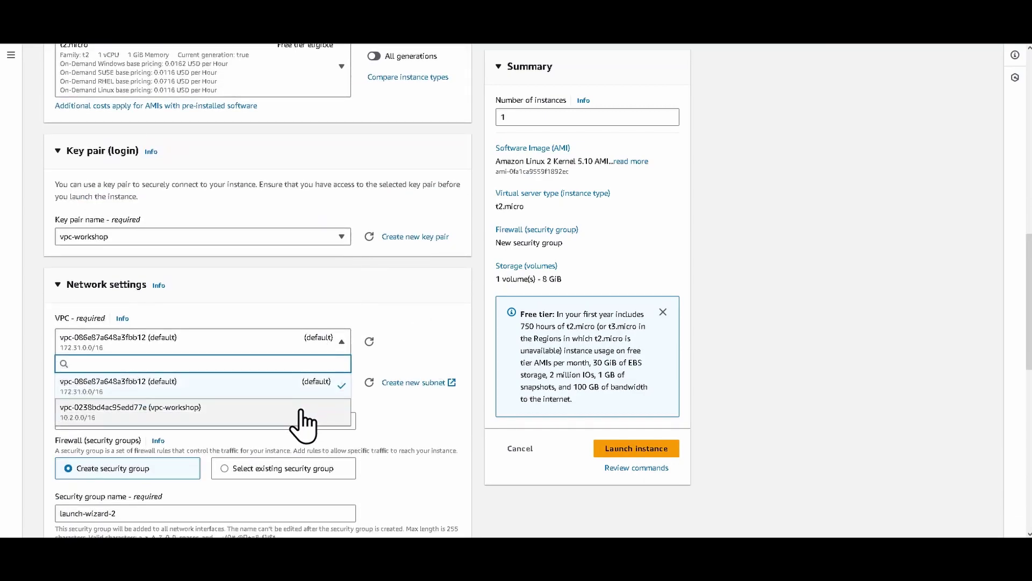
left_click(299, 422)
scroll(317, 377, "down", 2)
left_click(317, 280)
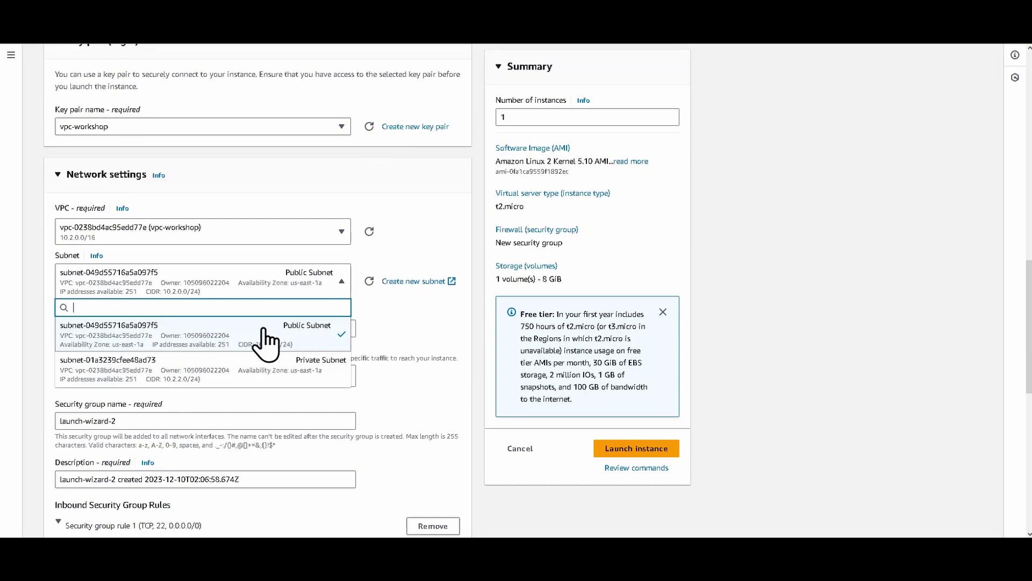
left_click(422, 336)
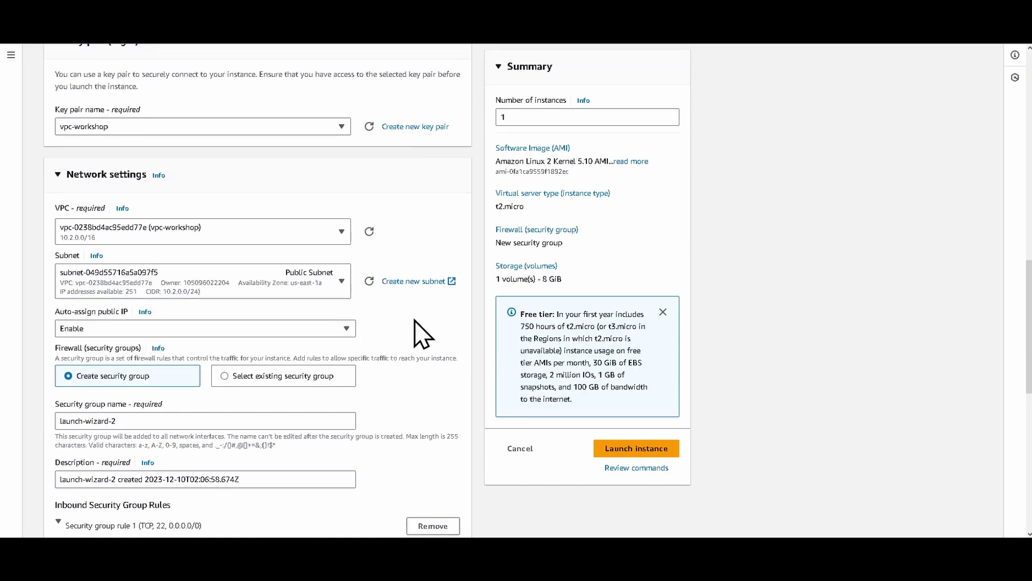
Name the new security group public-facing-security-group
triple_click(171, 420)
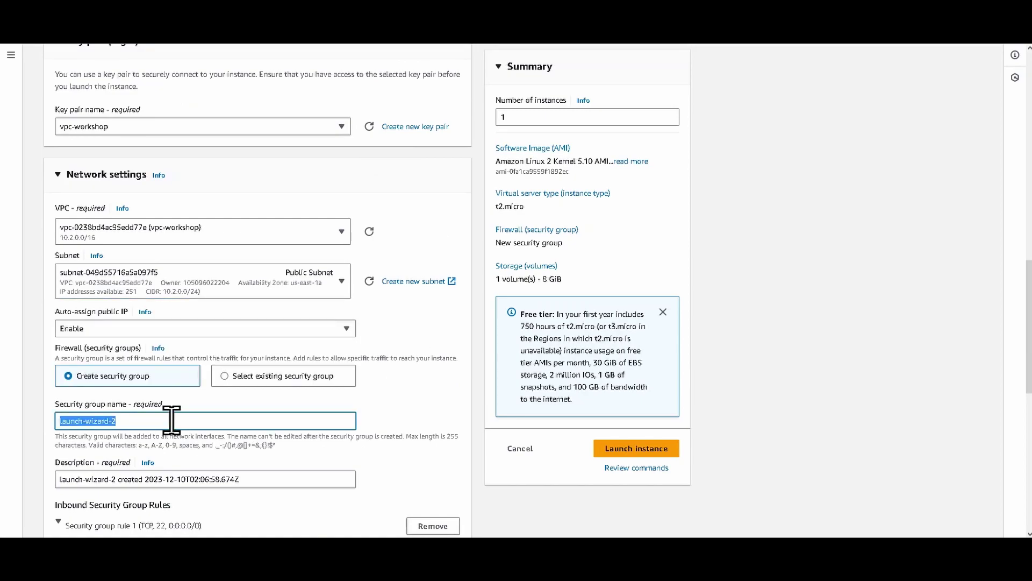
type("public-facing-security-group")
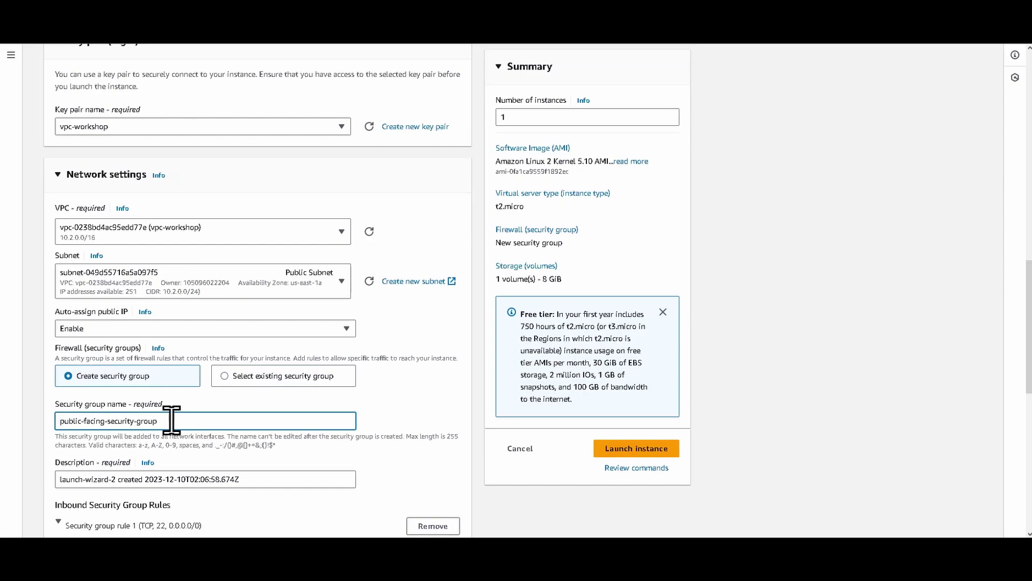
left_click(396, 392)
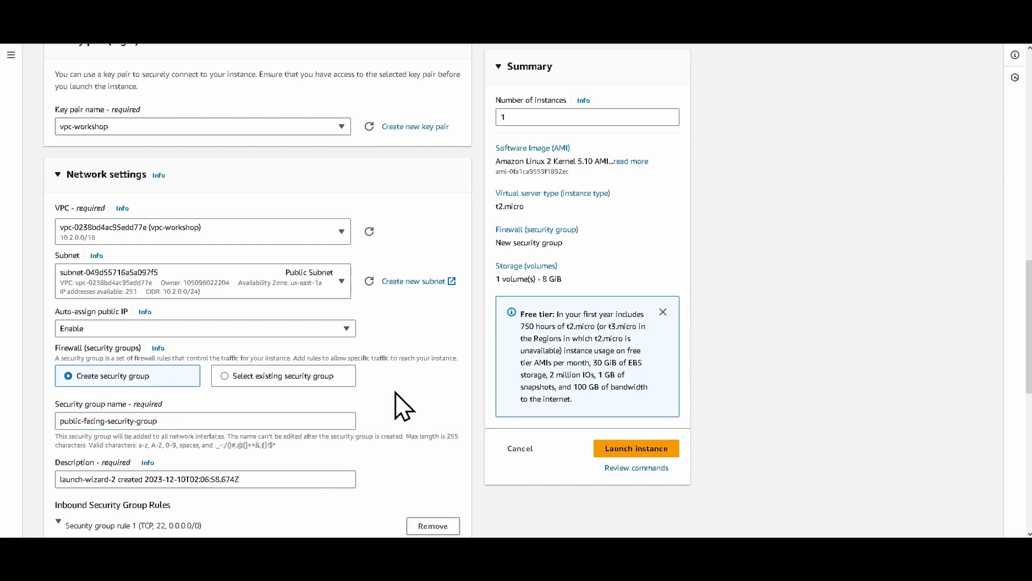
Replace the launch-wizard-2 part of the security group description with public-facing-security-group
scroll(397, 392, "down", 1)
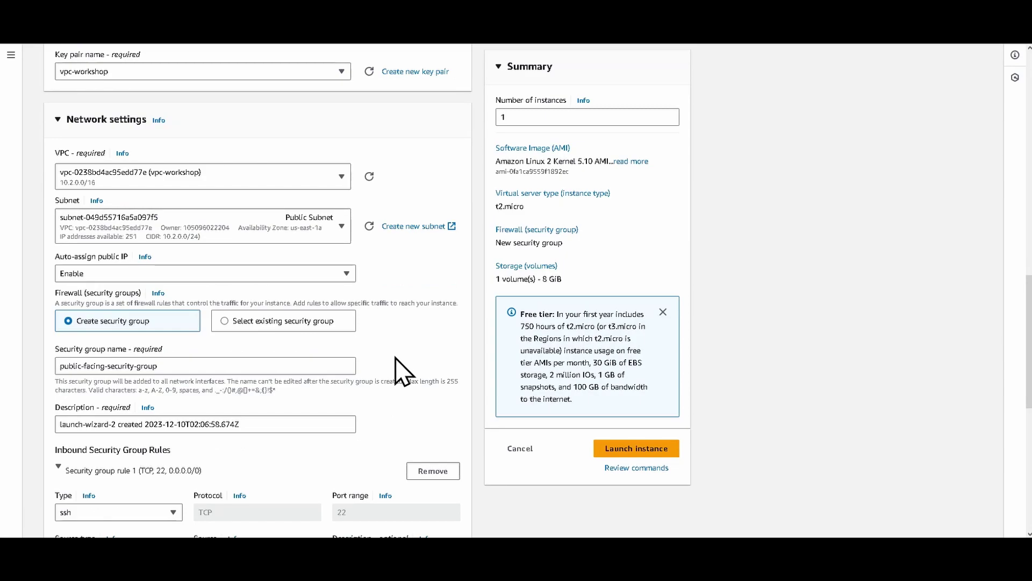
left_click(339, 421)
key("Home")
key("ctrl+shift+Right")
key("ctrl+shift+Right")
key("ctrl+shift+Right")
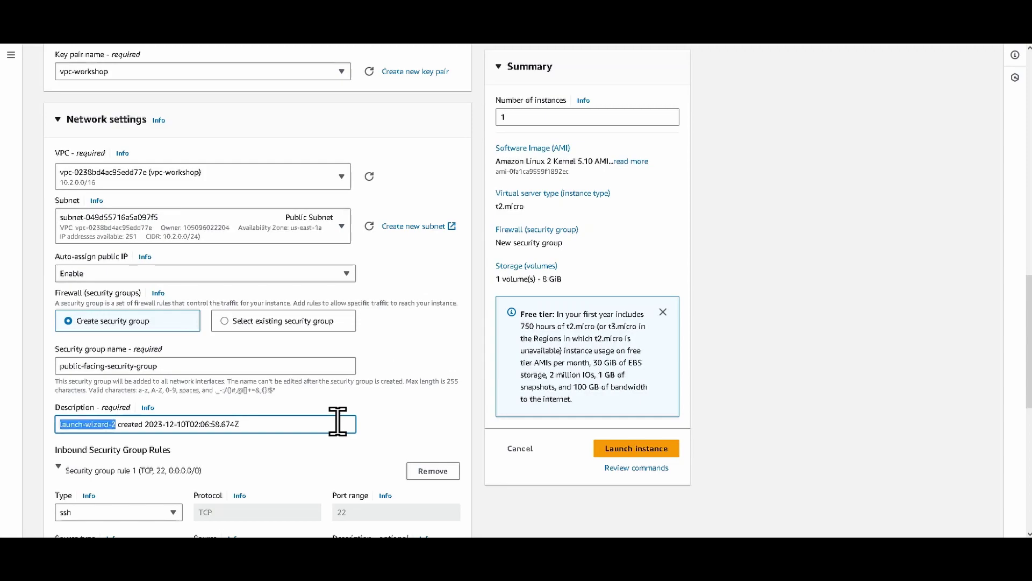
type("public-facing-security-group")
left_click(380, 402)
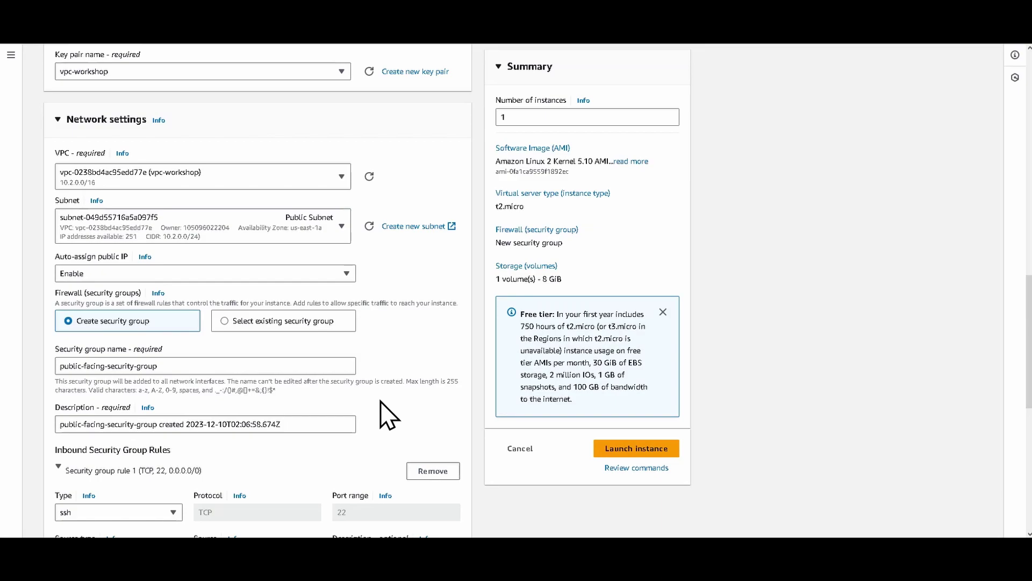
Keep the SSH rule open to anywhere and the 8 GiB gp2 root volume, and launch the instance
scroll(380, 401, "down", 3)
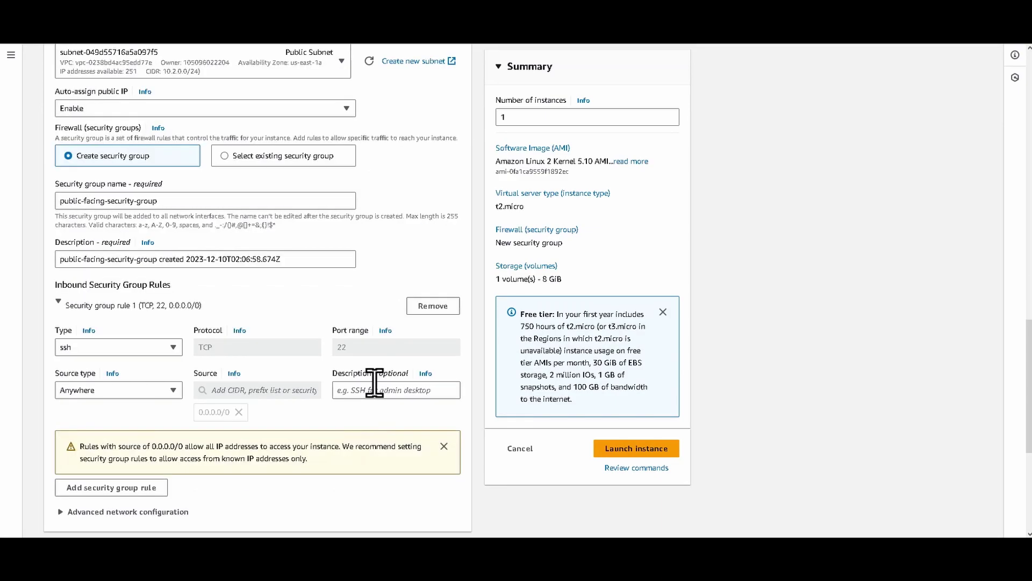
left_click(402, 388)
left_click(353, 418)
scroll(352, 419, "down", 5)
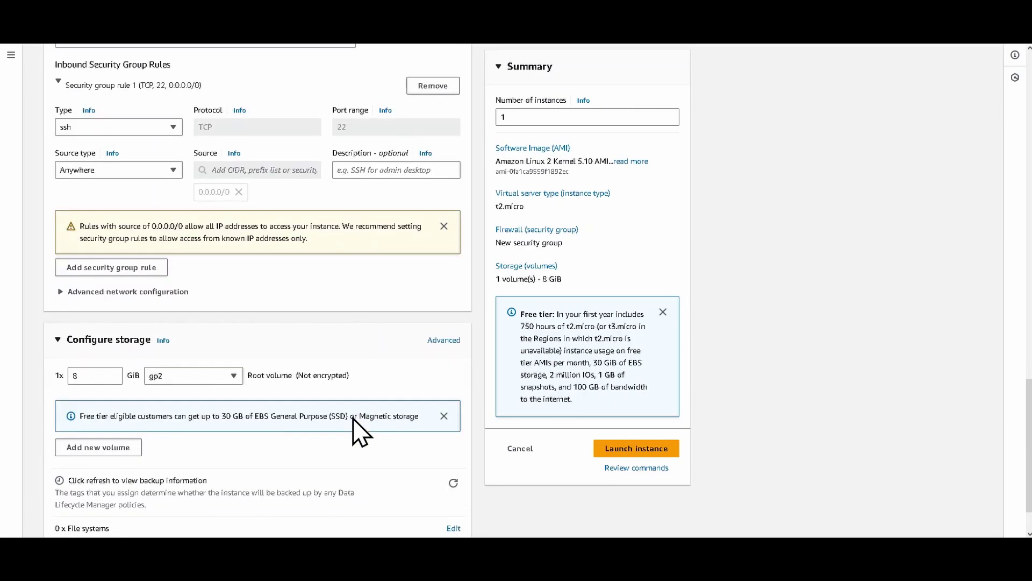
left_click(621, 447)
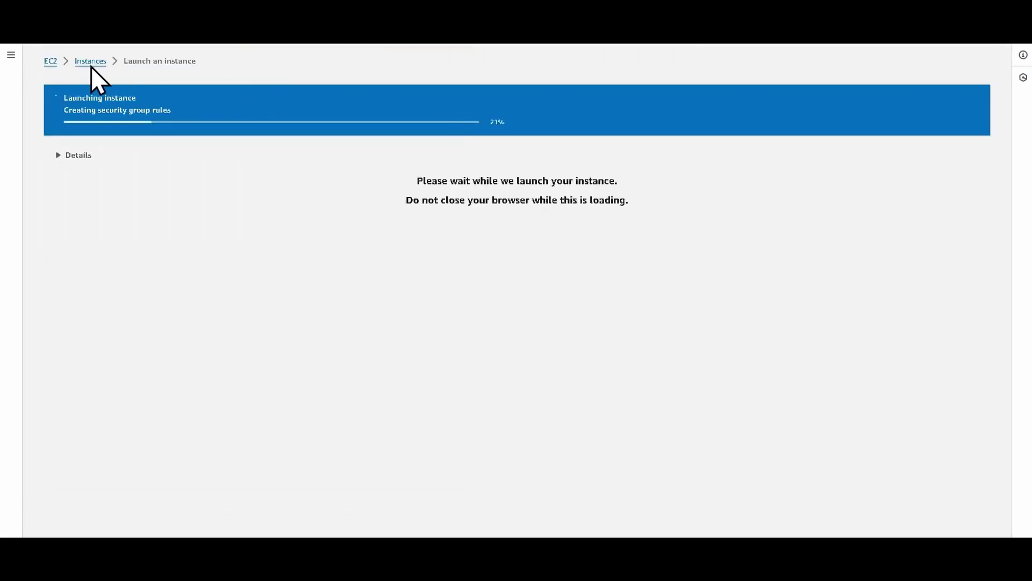
Start launching another instance from the instances list and name it private-instance
left_click(92, 64)
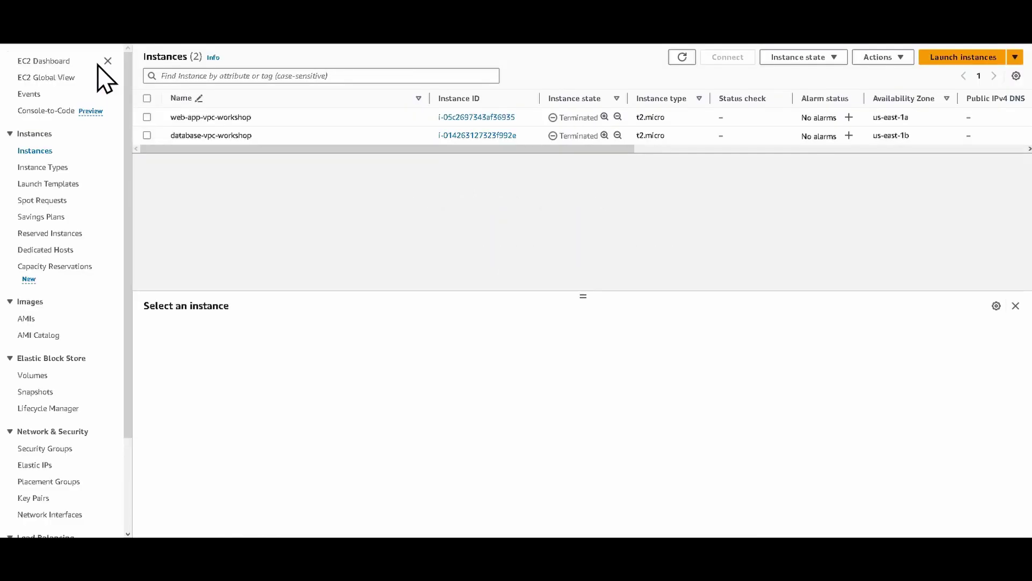
left_click(947, 59)
left_click(230, 203)
type("private-instance")
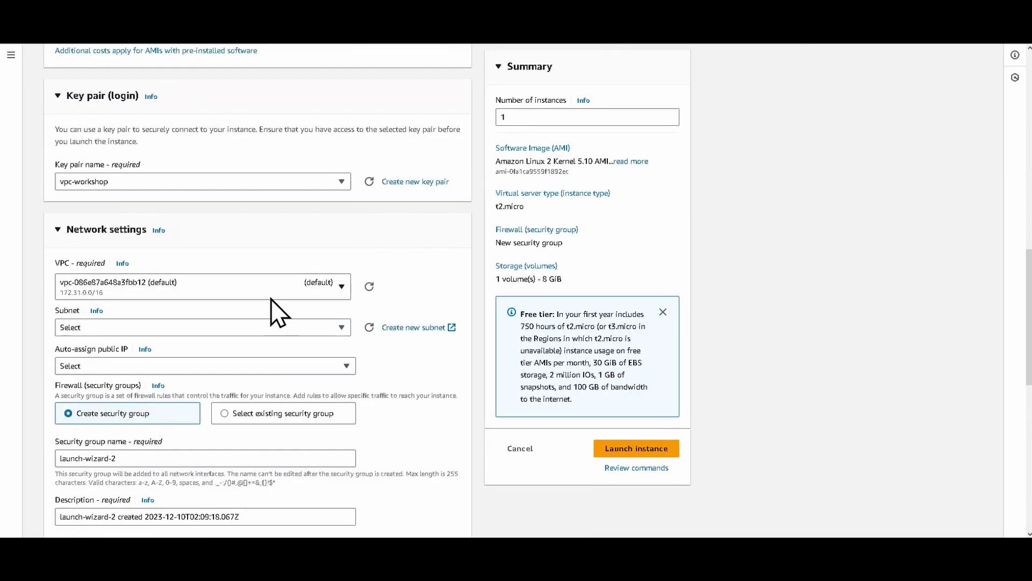
Place the instance in the vpc-workshop VPC's Private Subnet and select the default security group name for replacement
left_click(272, 297)
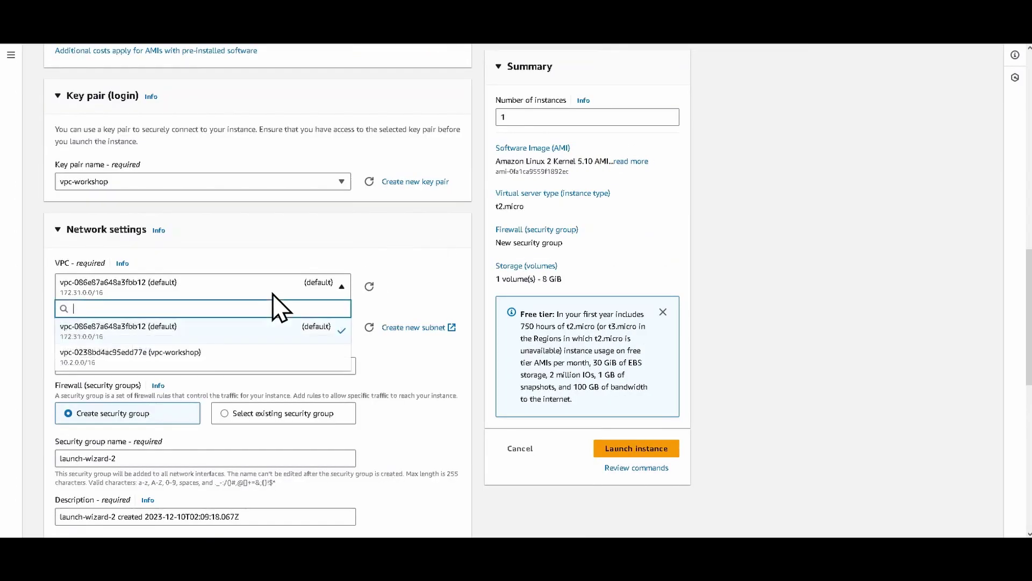
left_click(262, 355)
left_click(284, 428)
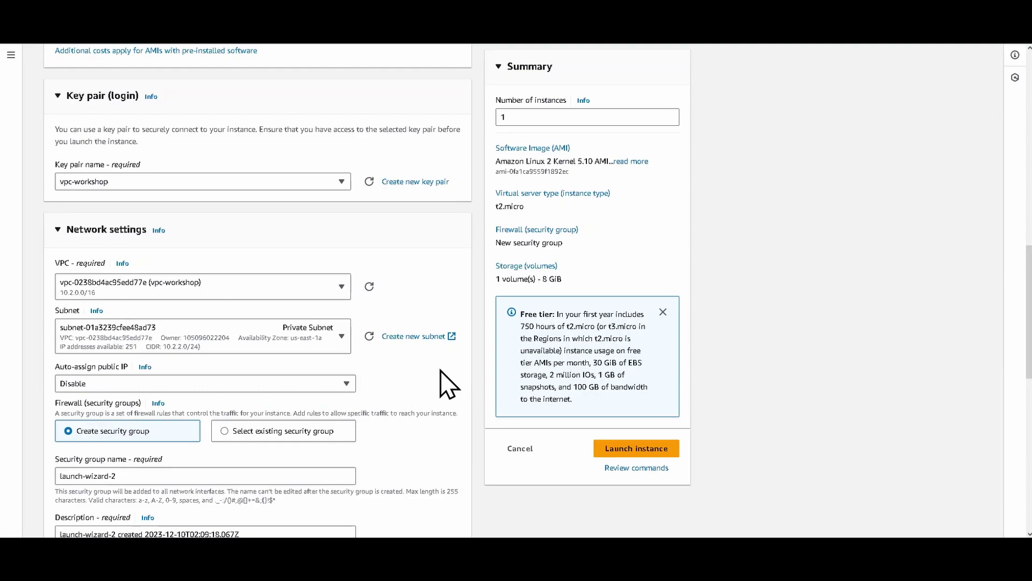
scroll(449, 385, "down", 2)
left_click(156, 364)
key("ctrl+a")
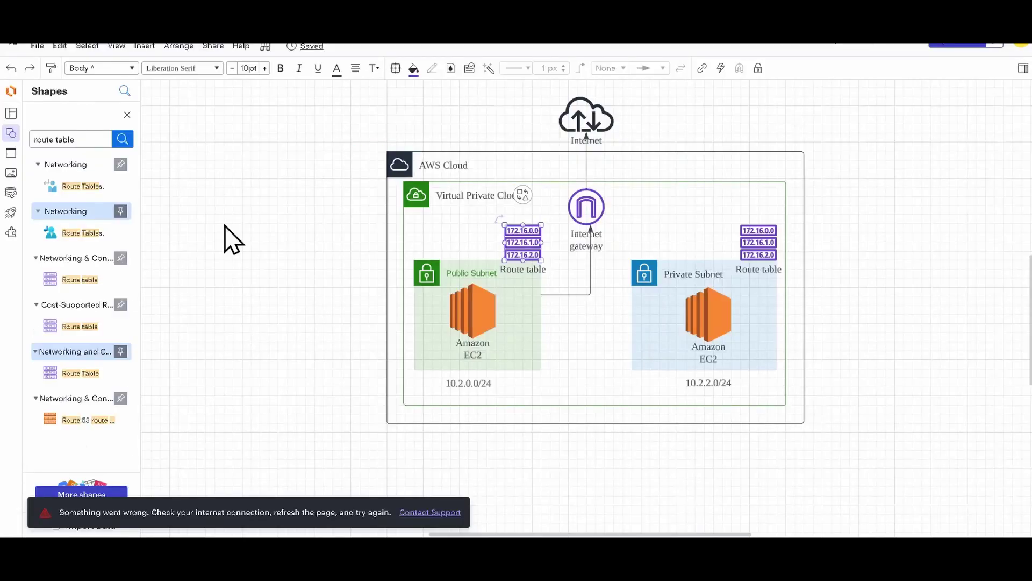
Switch to the network diagram and select the private subnet's route table together with the public one
left_click(767, 244, "shift")
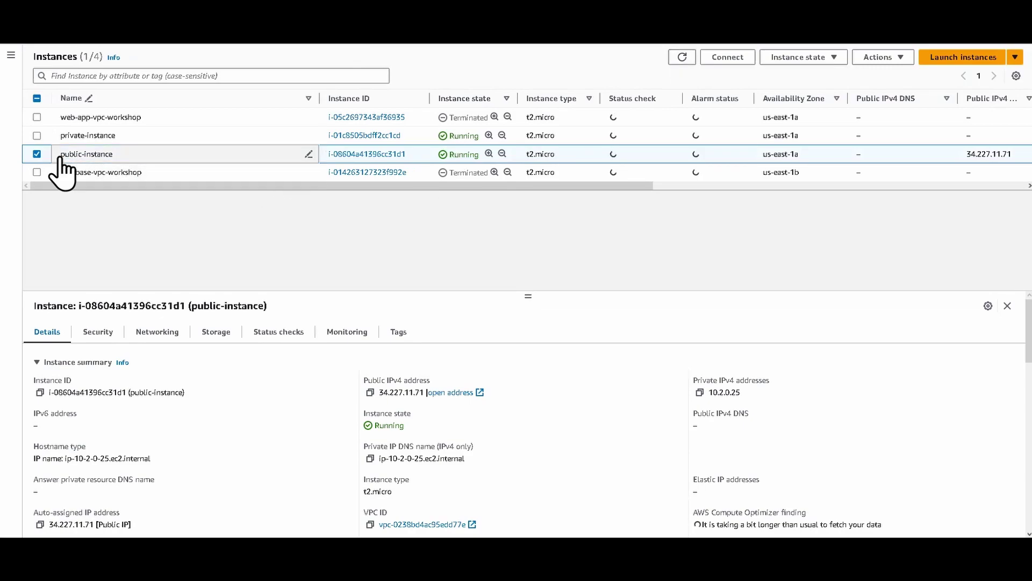
View the connection options for the public-instance at 34.227.11.71 and open its instance summary
left_click(728, 58)
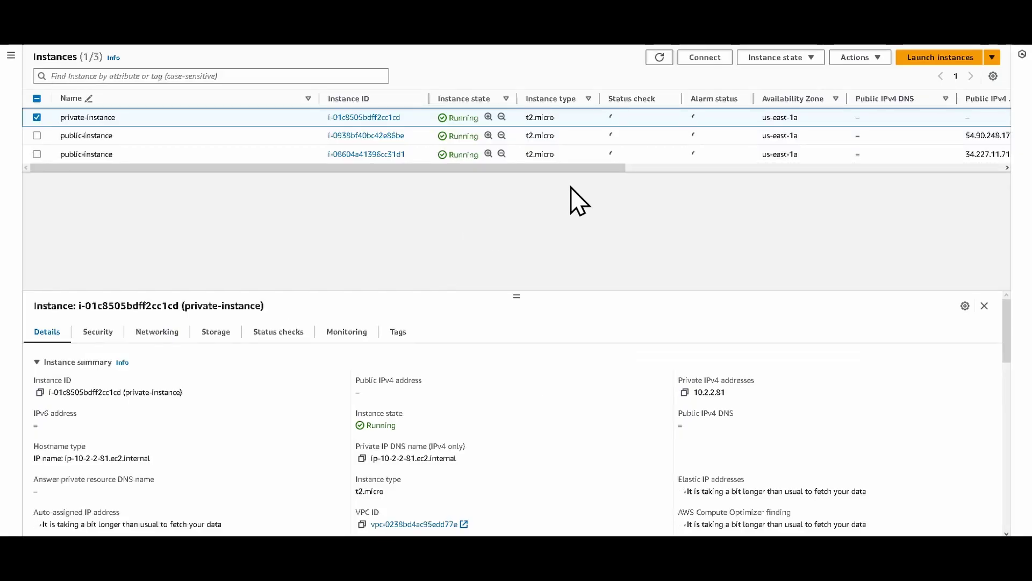
left_click(38, 118)
left_click(37, 153)
left_click(705, 57)
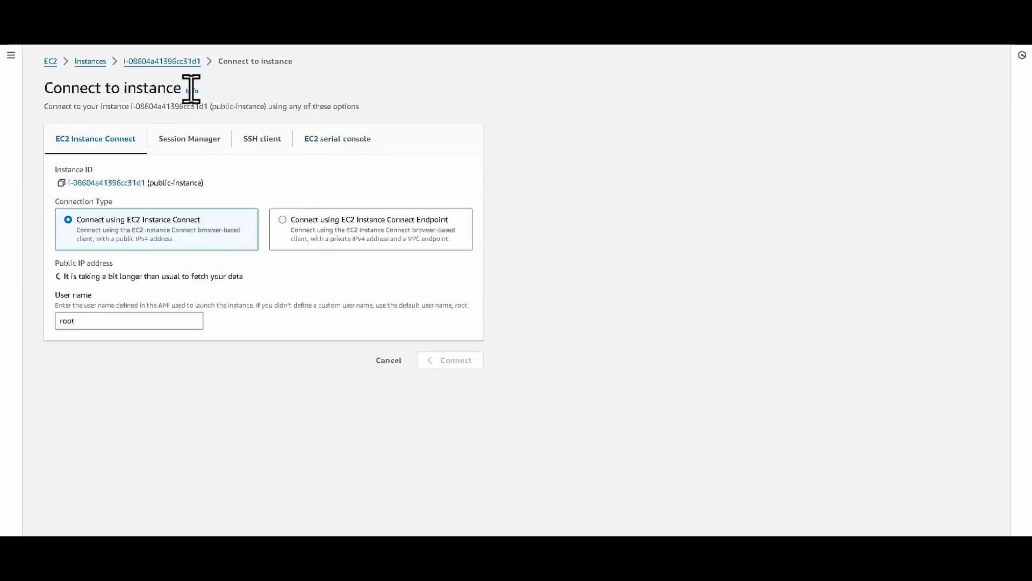
left_click(162, 61)
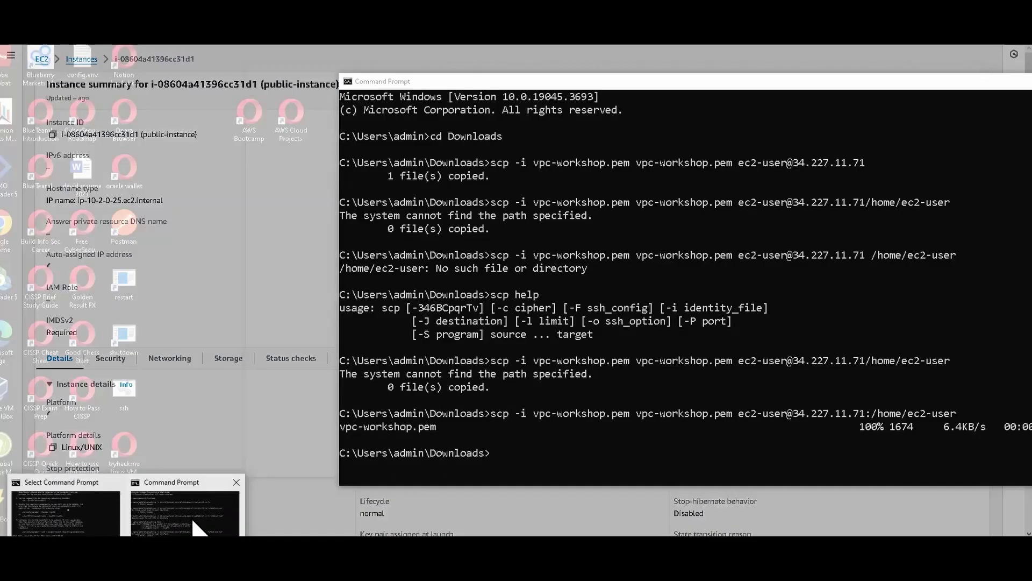
left_click(191, 517)
left_click(541, 281)
left_click_drag(702, 85, 575, 68)
key("Escape")
key("Up")
key("Up")
key("Up")
key("Up")
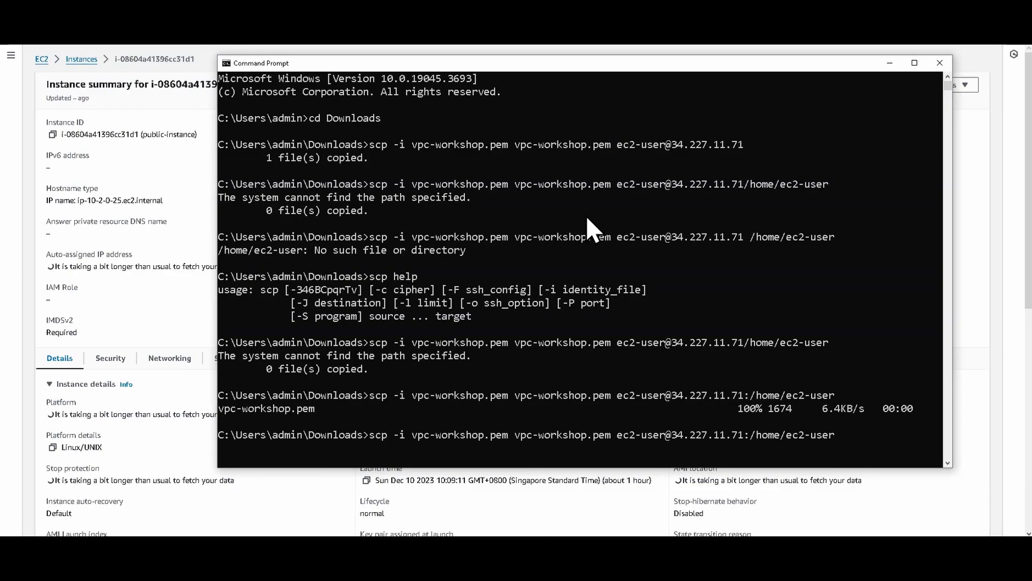
Run ip addr on the public instance and highlight the IPv4 address of eth0 in the output
type("ip addr")
key("Return")
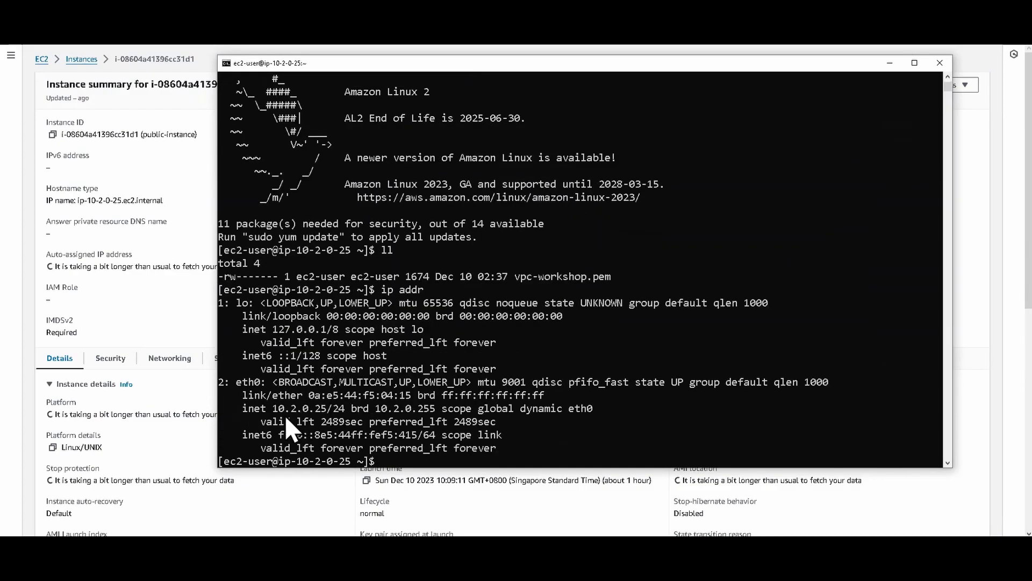
left_click(275, 409)
left_click_drag(278, 409, 319, 413)
Check the private IPv4 address in the details of the public-instance at 34.227.11.71 against the terminal output
left_click(82, 59)
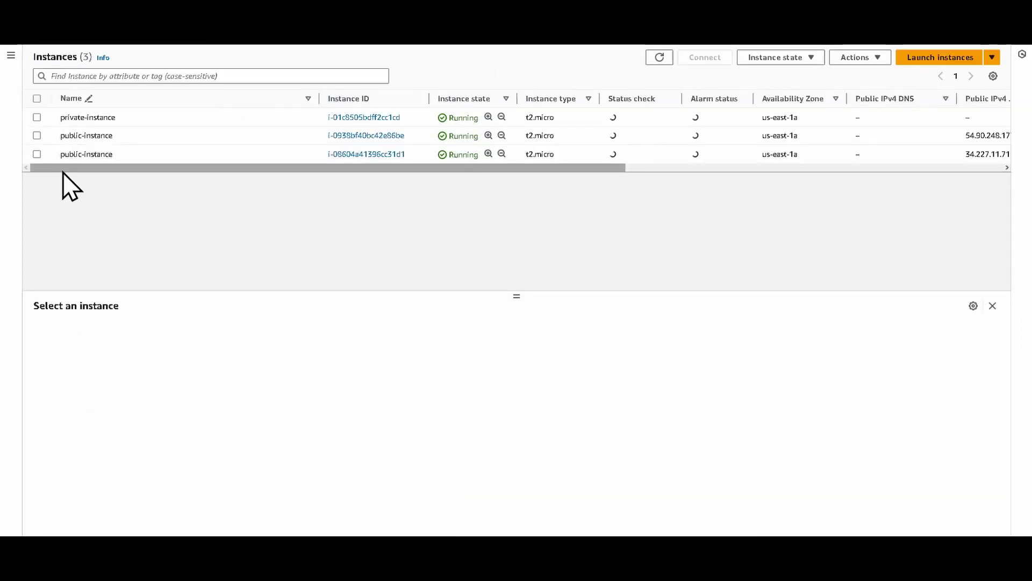
left_click(37, 155)
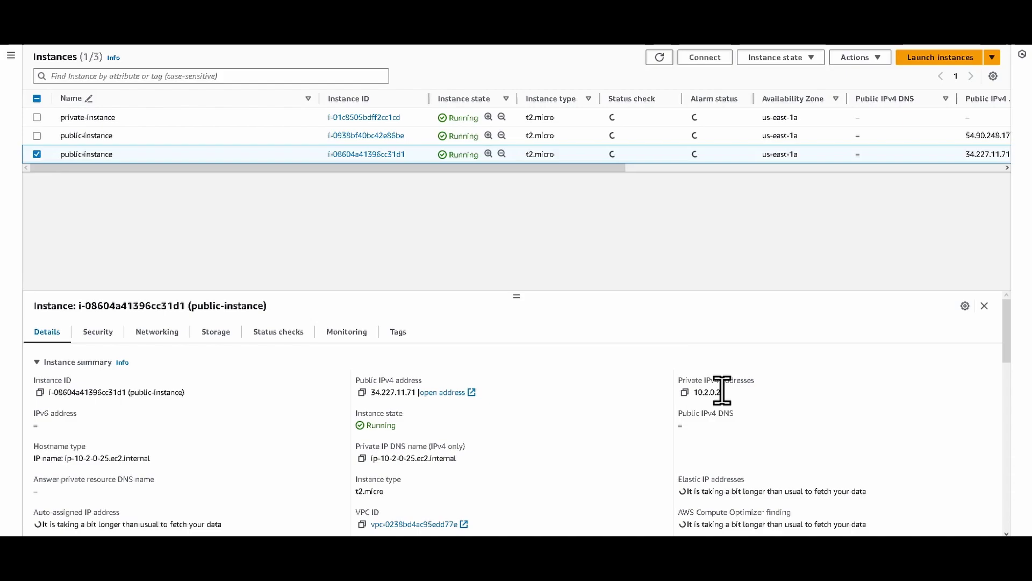
key("alt+Tab")
left_click(550, 344)
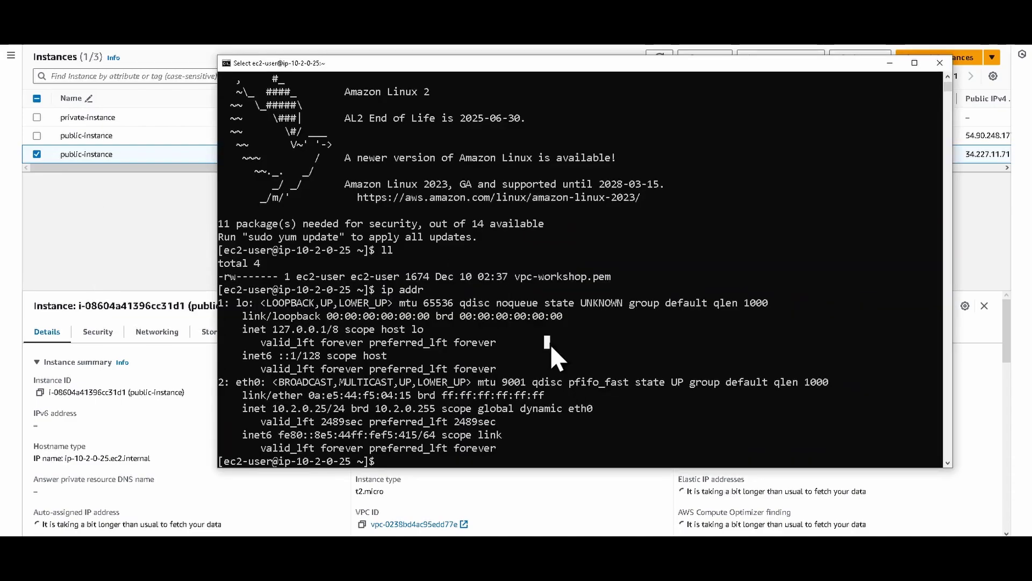
Look up the private IPv4 address of private-instance in the console and return to the terminal session
left_click(38, 153)
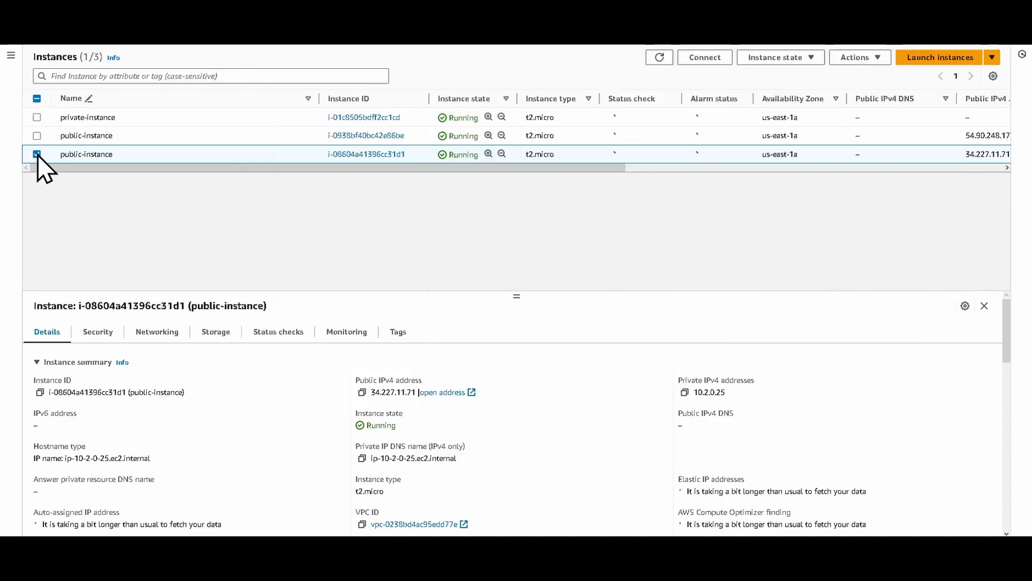
left_click(36, 117)
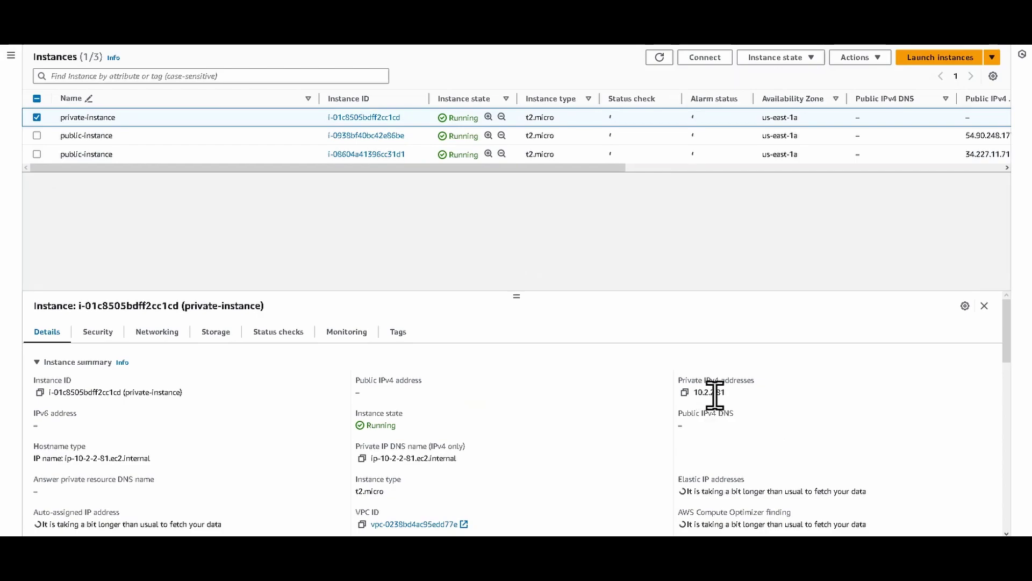
key("alt+Tab")
left_click(629, 380)
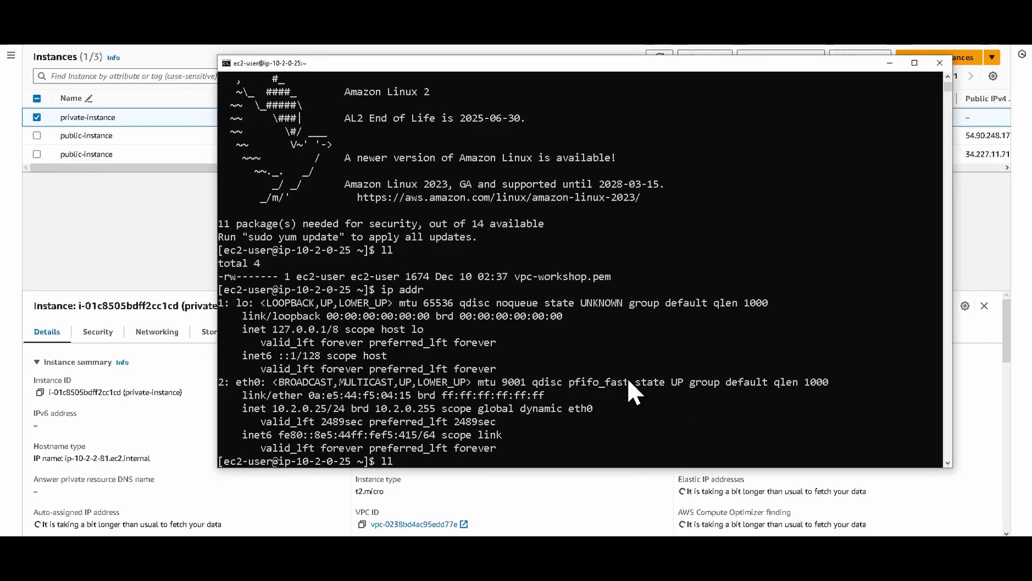
key("Up")
key("Return")
Test internet access from the private instance by pinging 8.8.8.8, stop the ping, and try sudo yum update
type("ping 8.8.8.")
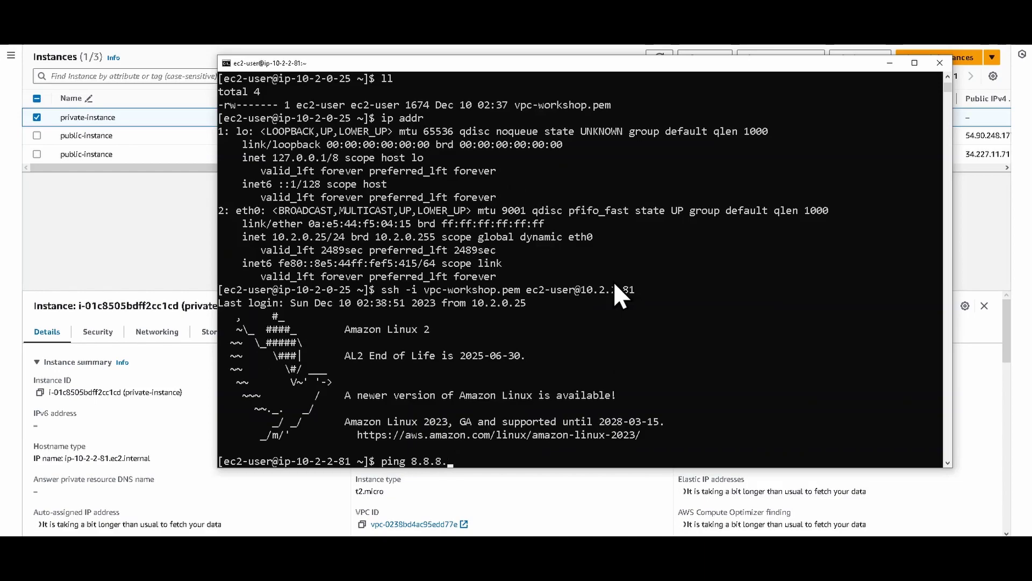
key("Return")
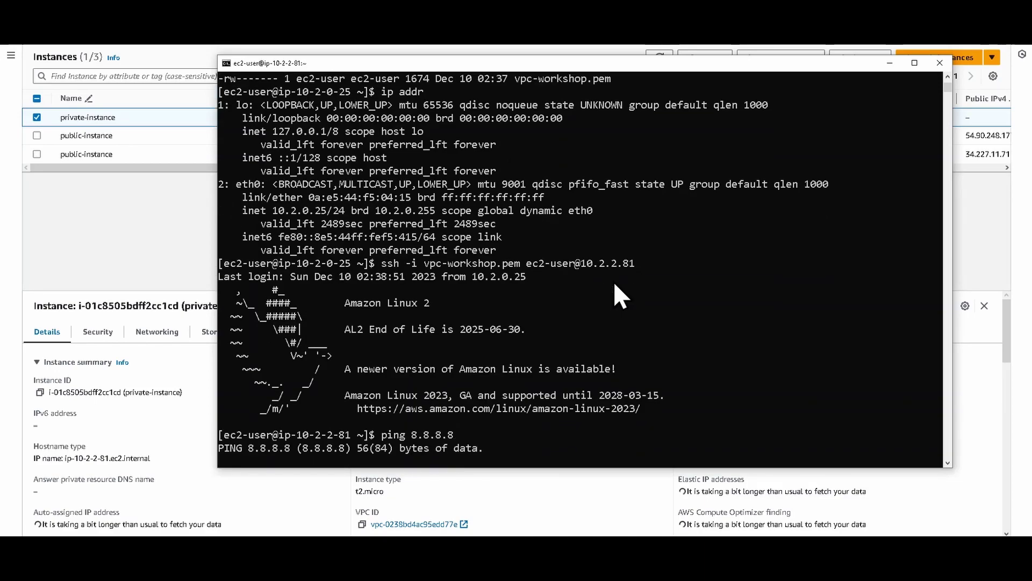
key("ctrl+c")
type("sudo yum up")
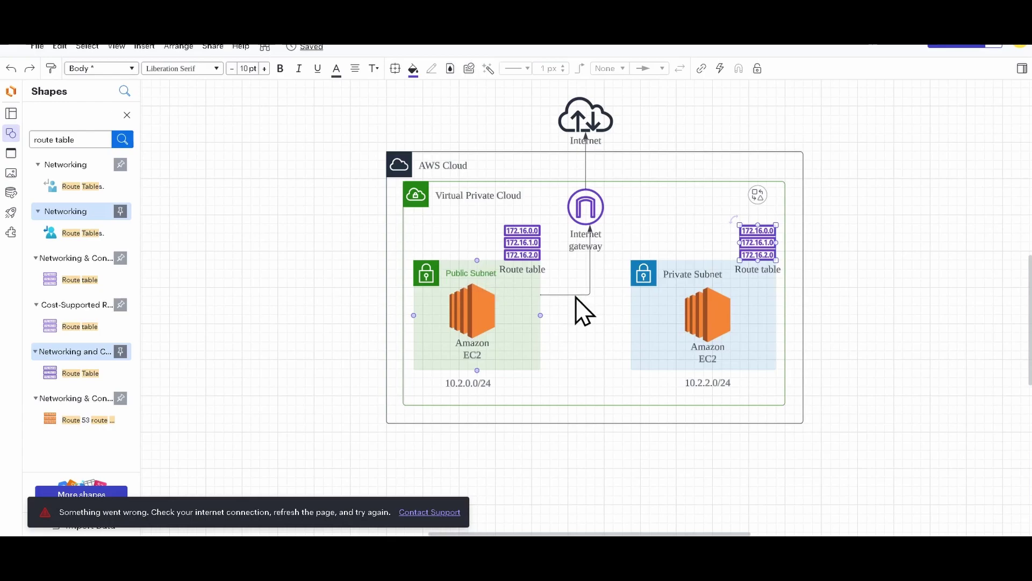
Switch to the architecture diagram, place a NAT gateway shape in the public subnet, and draw an arrow to it from the private subnet
triple_click(72, 138)
type("nat gateway")
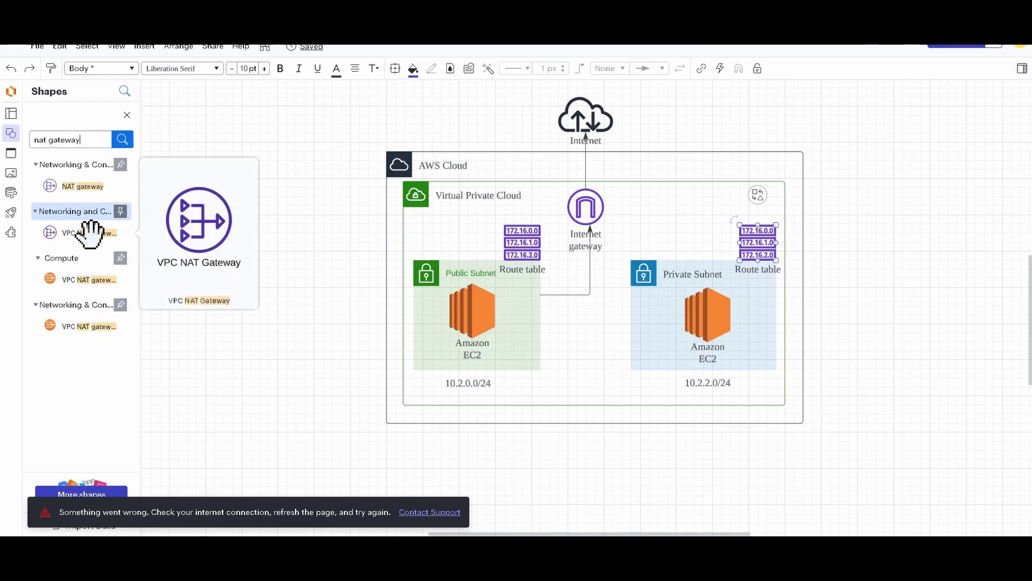
left_click_drag(89, 232, 529, 332)
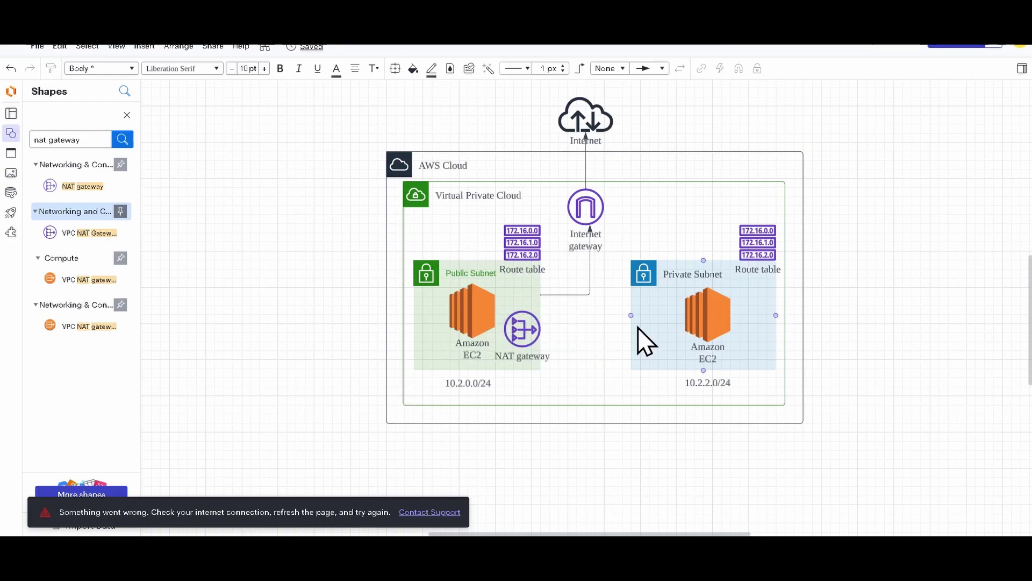
left_click_drag(630, 331, 542, 331)
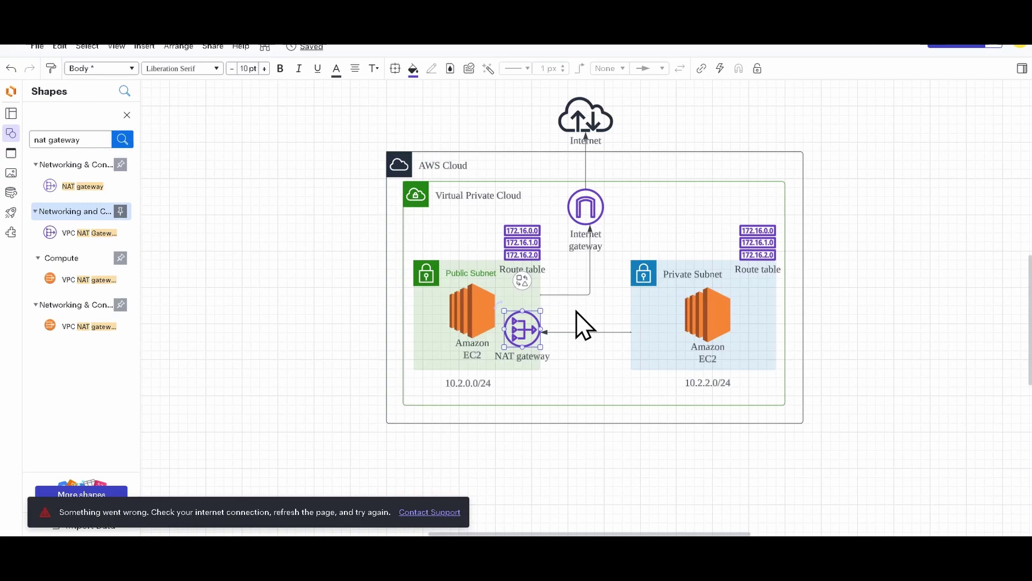
left_click(565, 325)
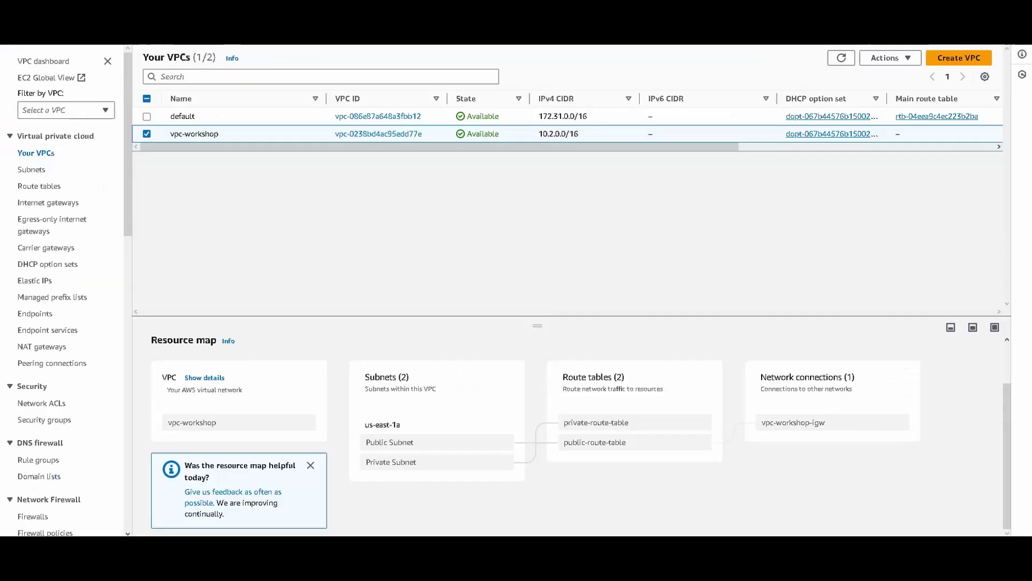
In the VPC console, create a public NAT gateway named nat-vpc-workshop in the Public Subnet with a newly allocated Elastic IP
type("v")
type("pc")
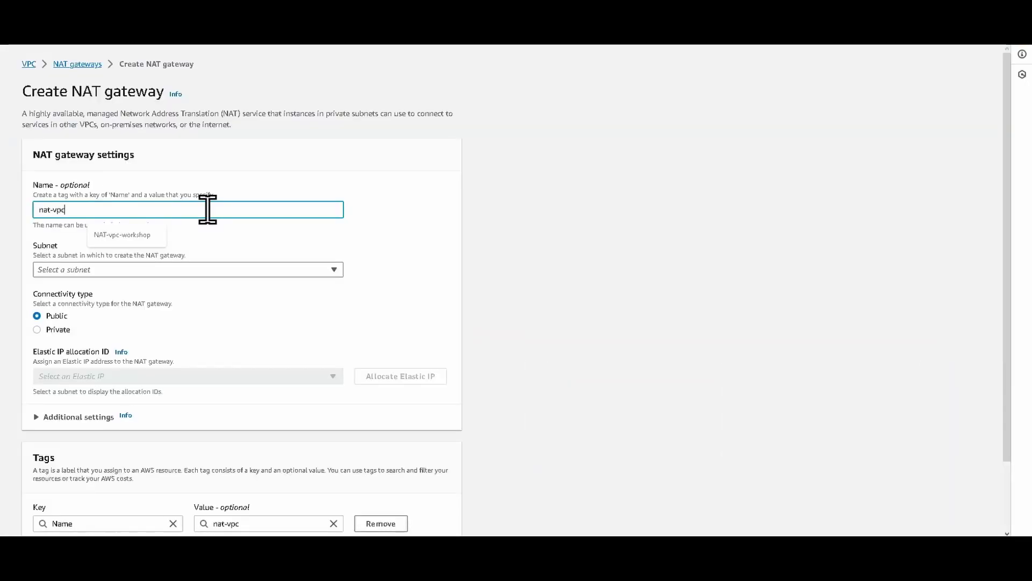
type("-workshop")
left_click(187, 269)
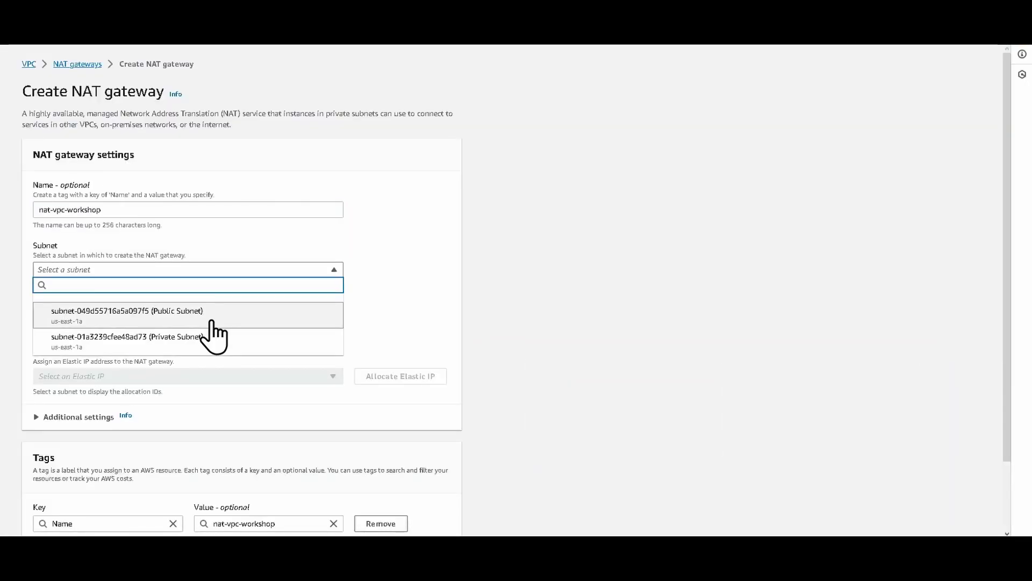
left_click(209, 315)
left_click(392, 376)
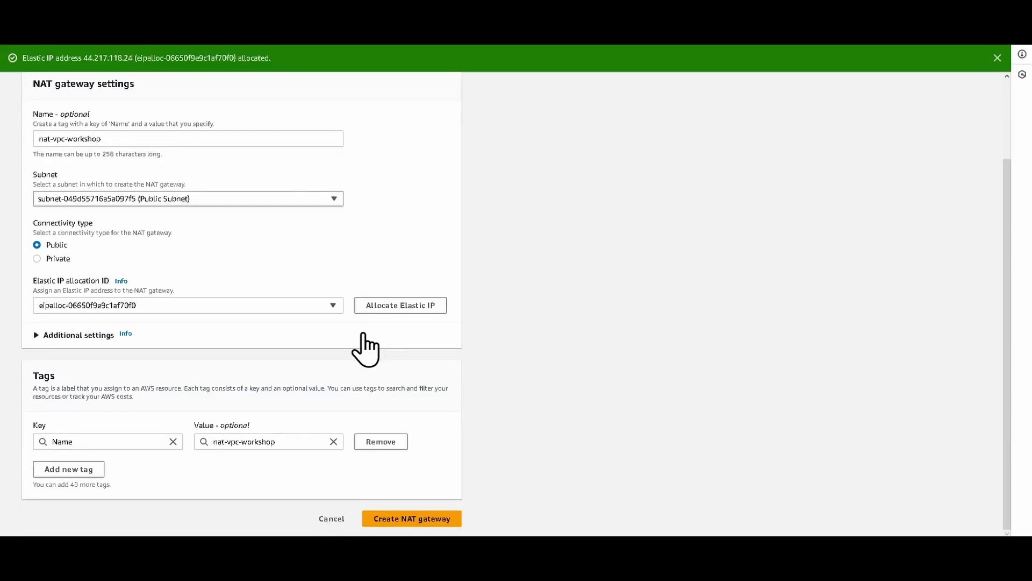
left_click(425, 519)
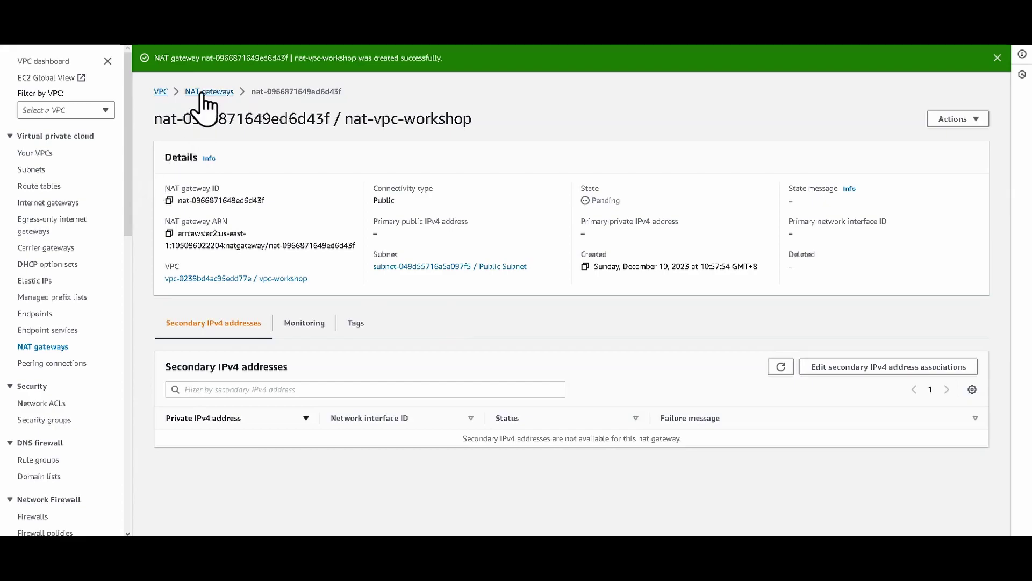
Add a 0.0.0.0/0 route targeting the nat-vpc-workshop NAT gateway to private-route-table and save the changes
left_click(60, 187)
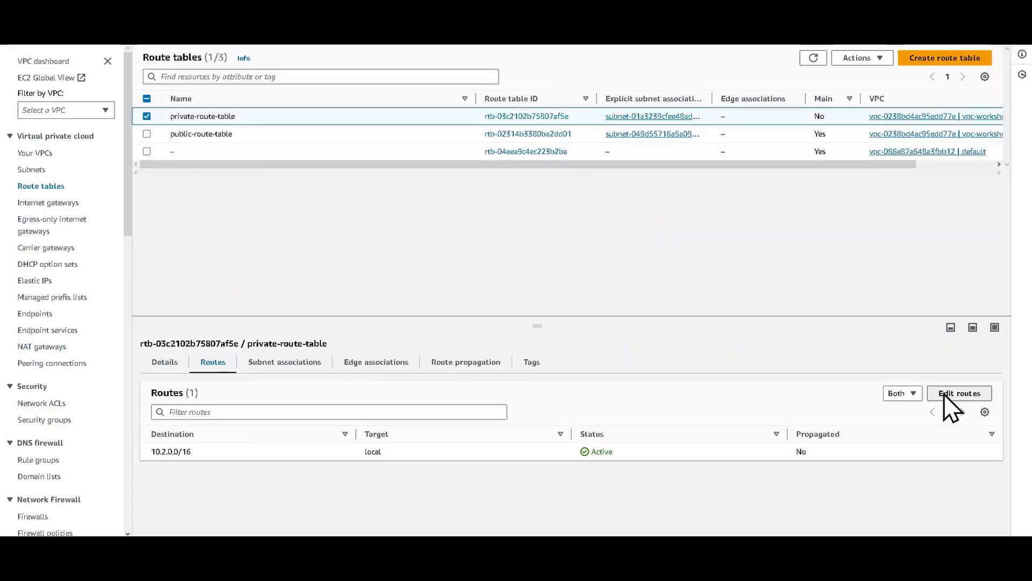
left_click(943, 394)
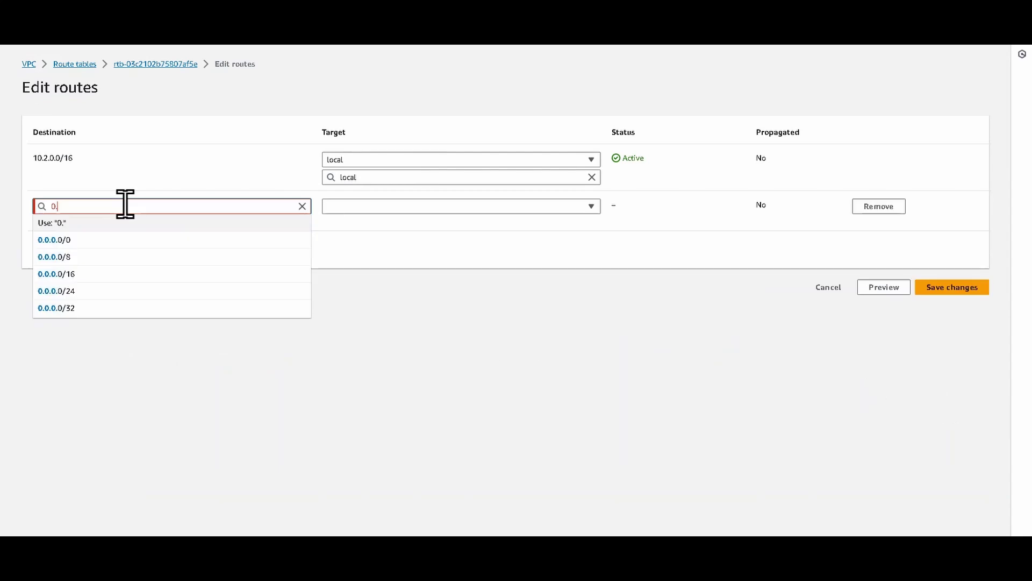
type("0.0.0")
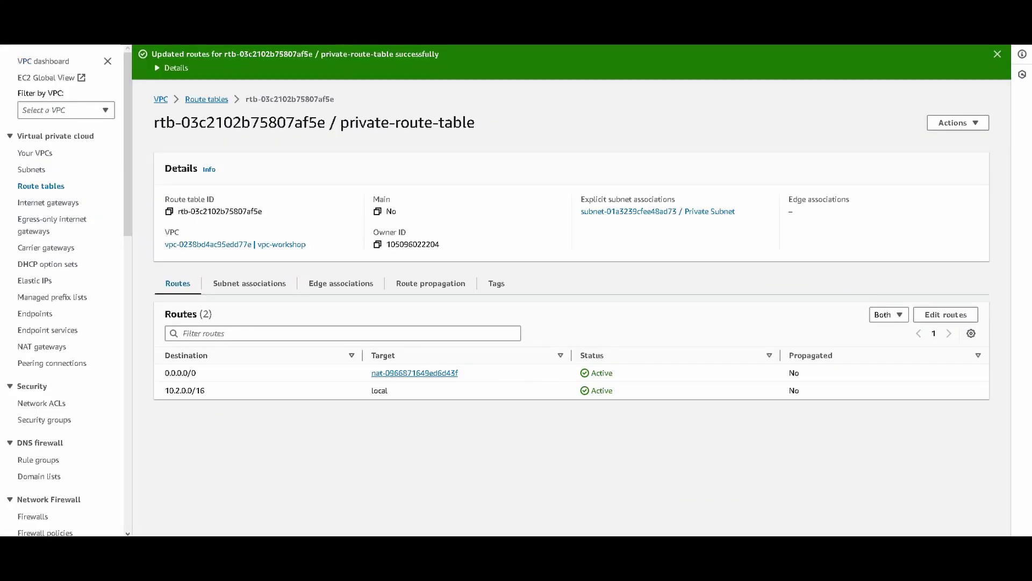
Return to the private instance's terminal session and retry a ping to check its outbound connectivity
key("alt+Tab")
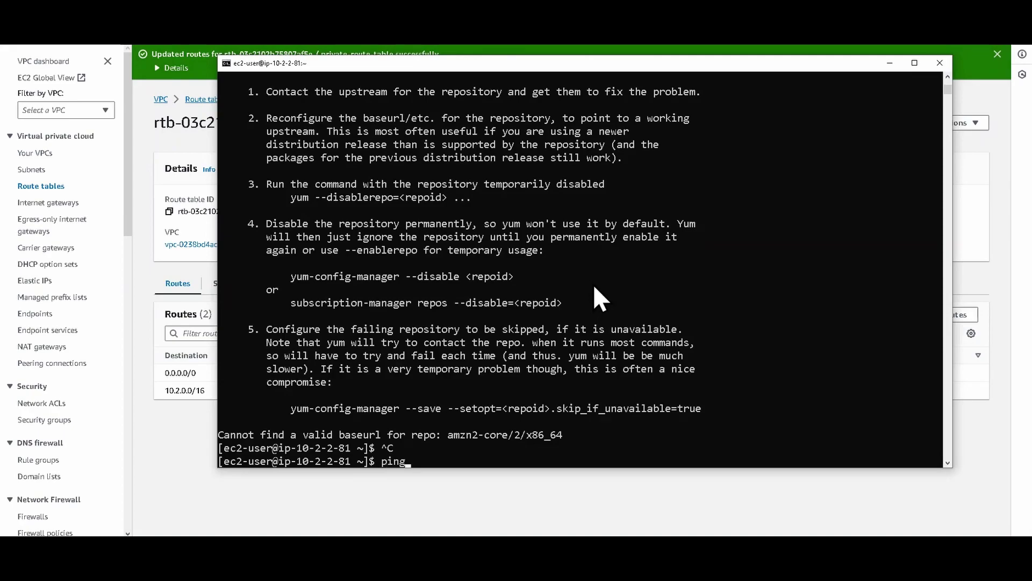
type("ip addr")
key("Return")
type("p")
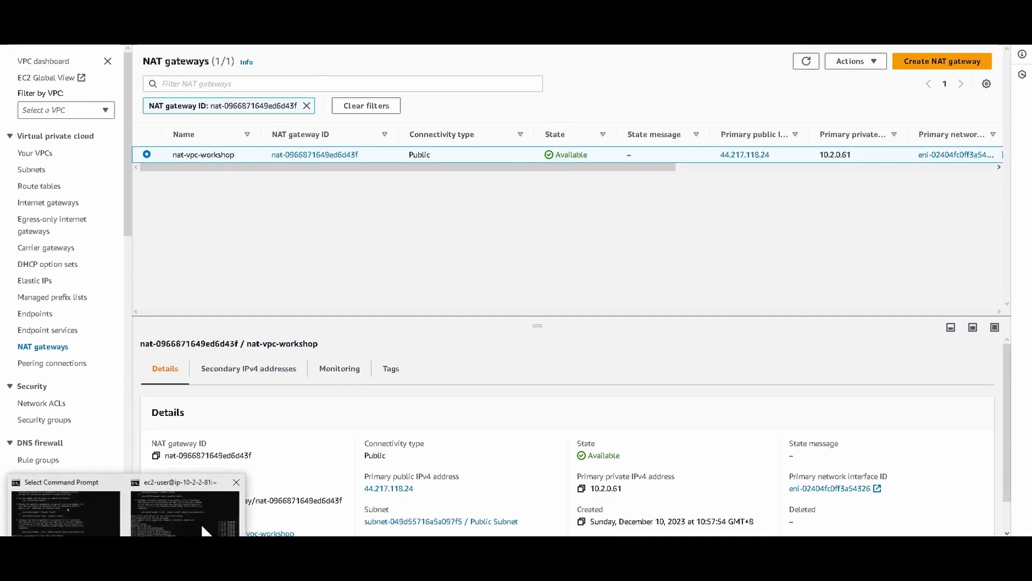
Switch from the NAT gateway page back to the private instance's terminal, ping 8.8.8.8, and stop the ping
left_click(201, 522)
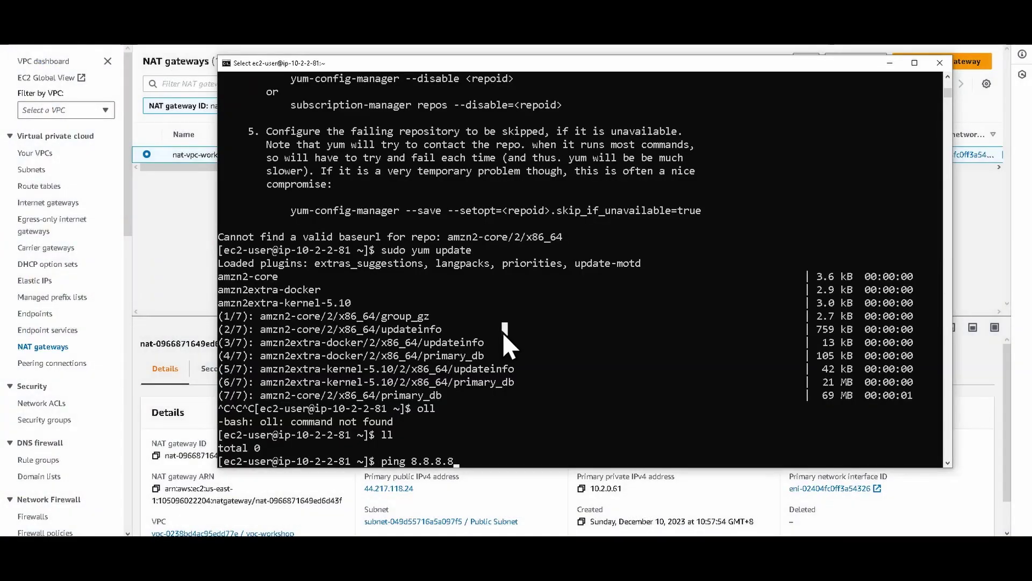
key("ctrl+u")
type("ping 8.8.8.8")
key("Return")
key("ctrl+c")
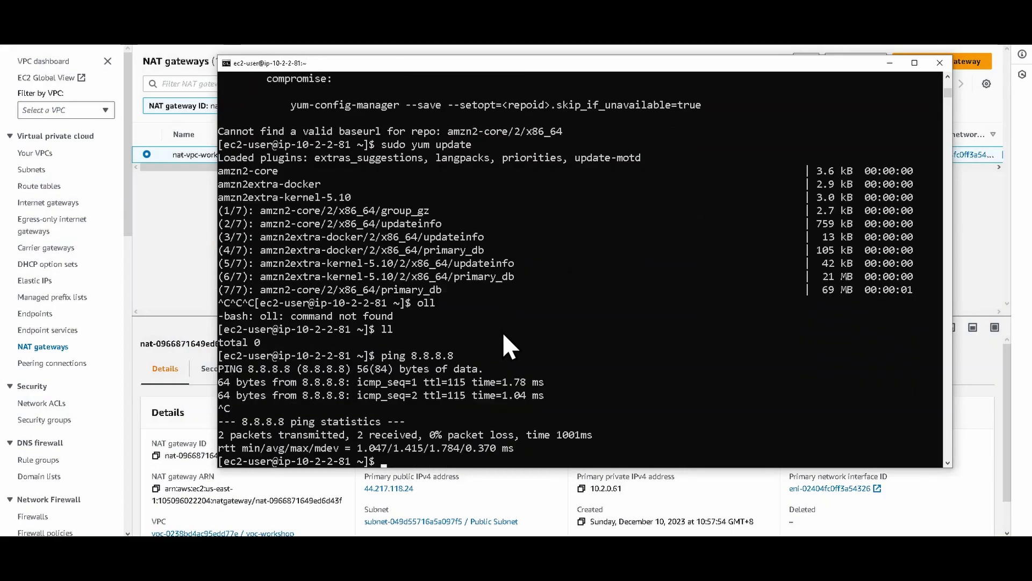
Recall sudo yum update from the command history on the private instance and run it again
key("Up")
key("Up")
key("Up")
key("Up")
key("Return")
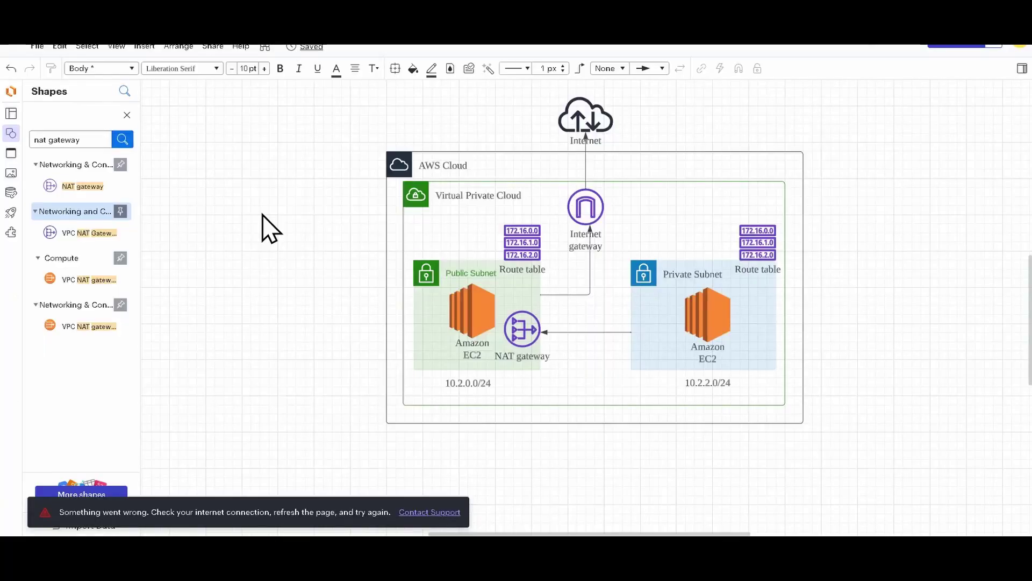